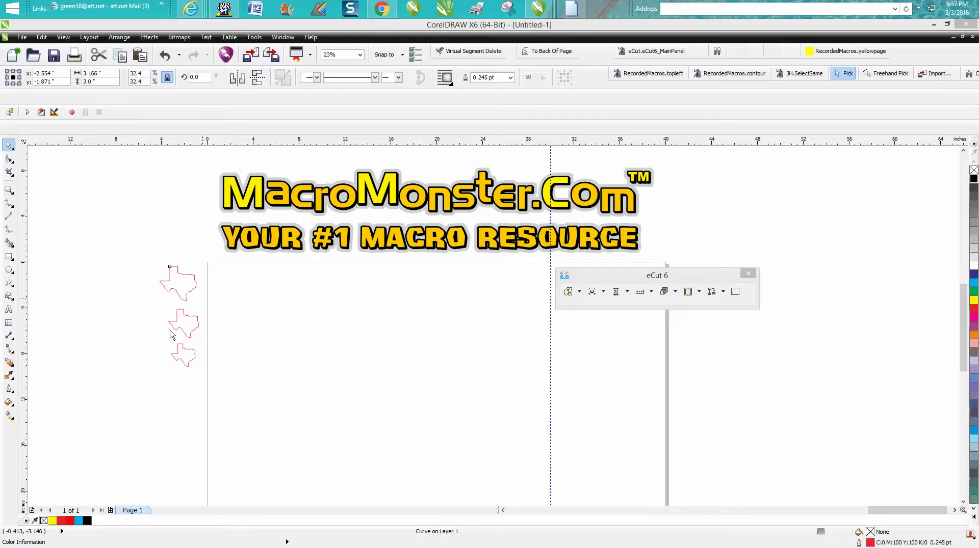
Drag the largest Texas outline to the page's top-left corner and open eCut's nesting functions list.
{"action": "left_click", "coordinate": [192, 287]}
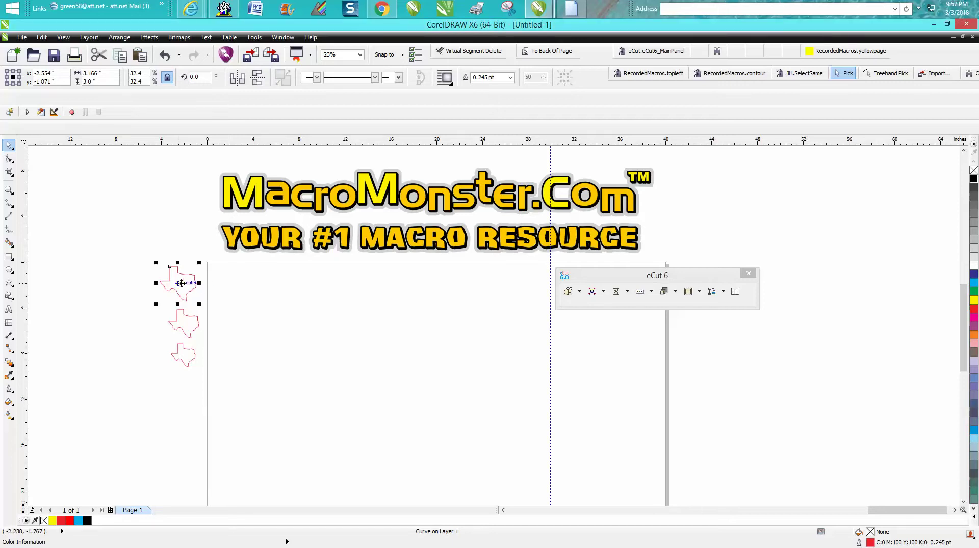
{"action": "left_click_drag", "start_coordinate": [192, 283], "coordinate": [238, 282]}
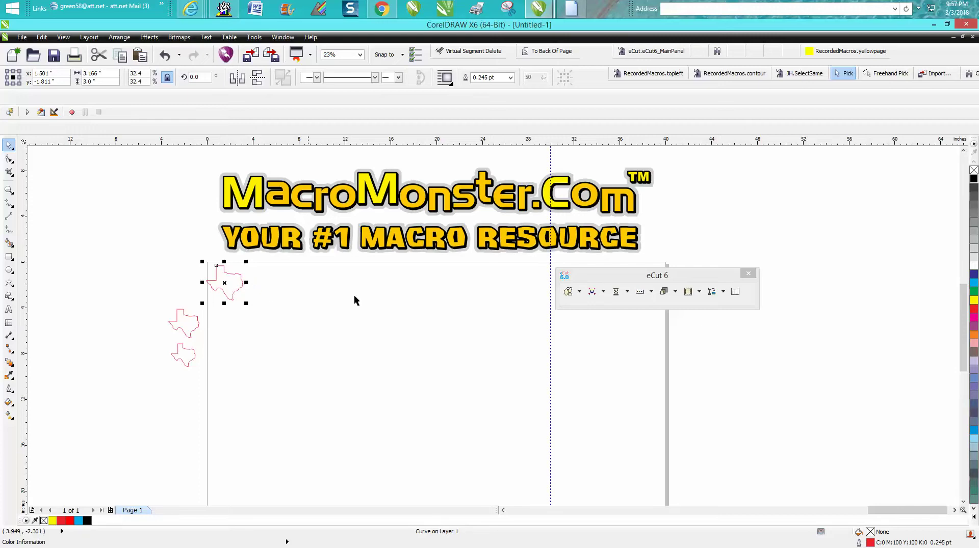
{"action": "left_click", "coordinate": [580, 292]}
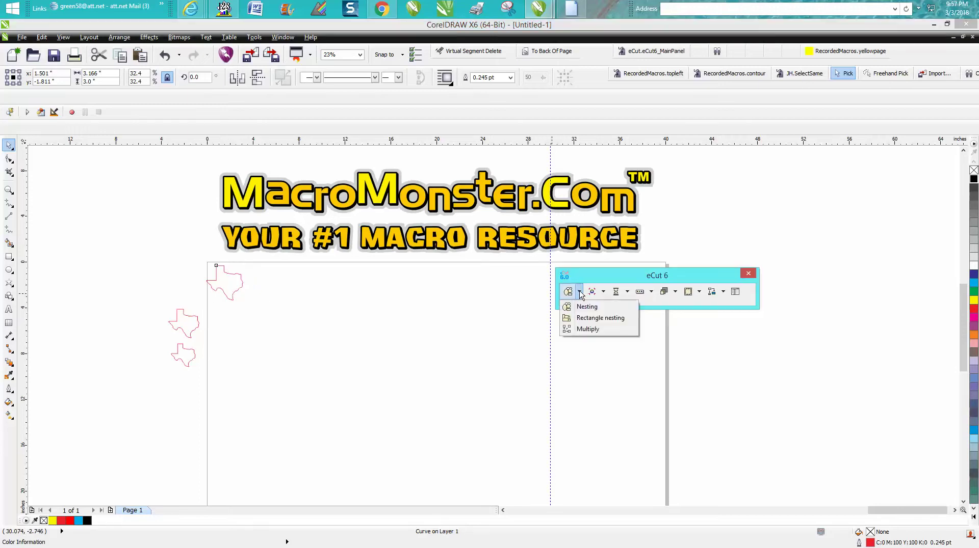
Multiply the Texas outline into 20 copies across a 30-inch block width and drag the rows down.
{"action": "left_click", "coordinate": [582, 329]}
{"action": "double_click", "coordinate": [515, 224]}
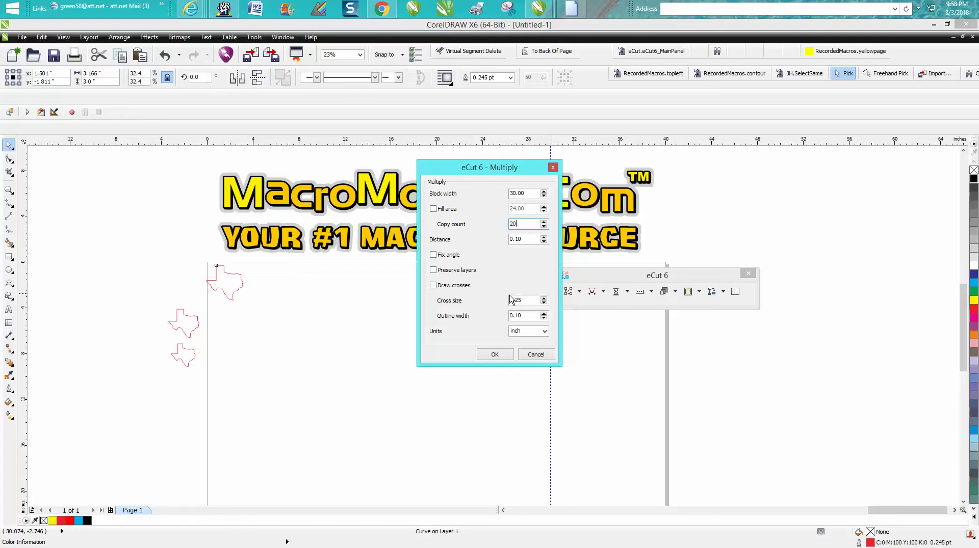
{"action": "left_click", "coordinate": [494, 355]}
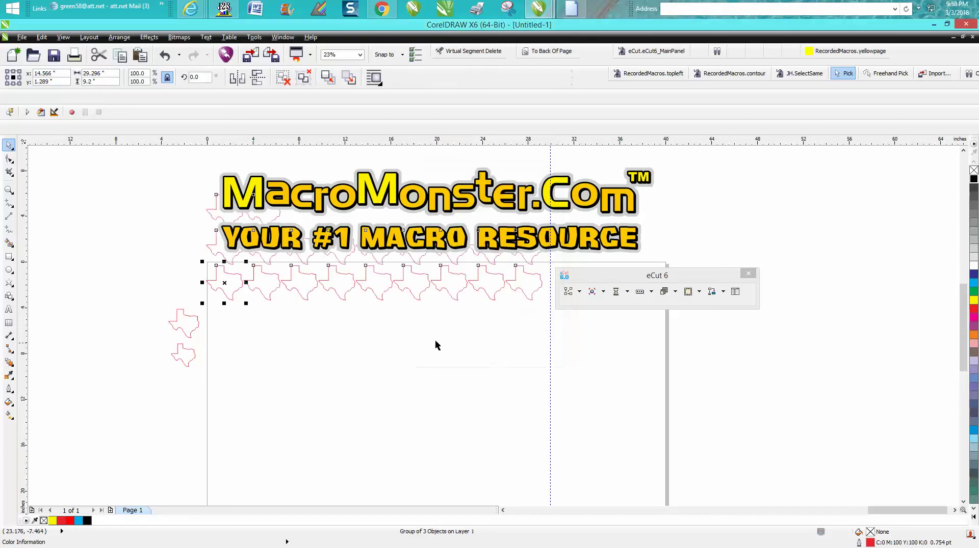
{"action": "left_click_drag", "start_coordinate": [382, 278], "coordinate": [375, 343]}
Move the second Texas outline onto the page, multiply it into 20 copies, and shift the rows down.
{"action": "left_click", "coordinate": [197, 330]}
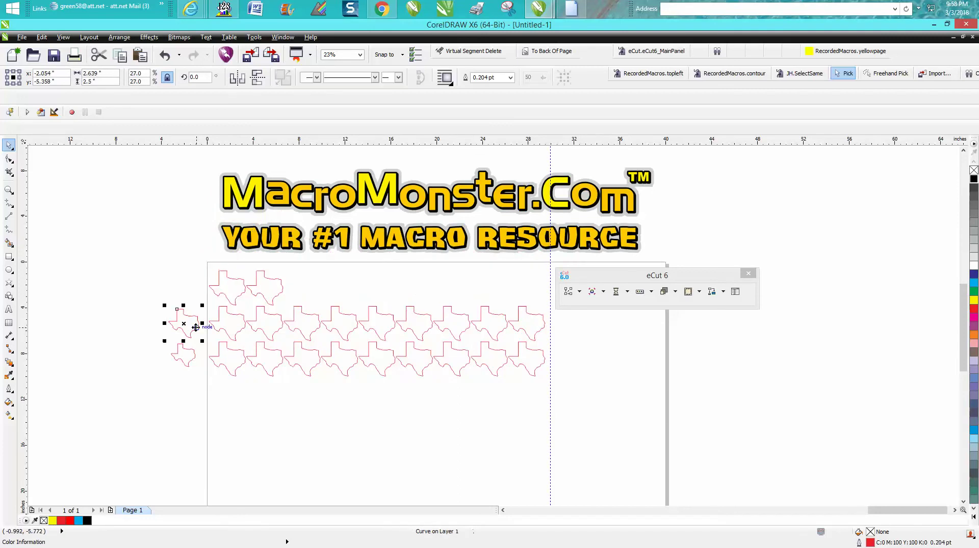
{"action": "left_click_drag", "start_coordinate": [185, 323], "coordinate": [229, 394]}
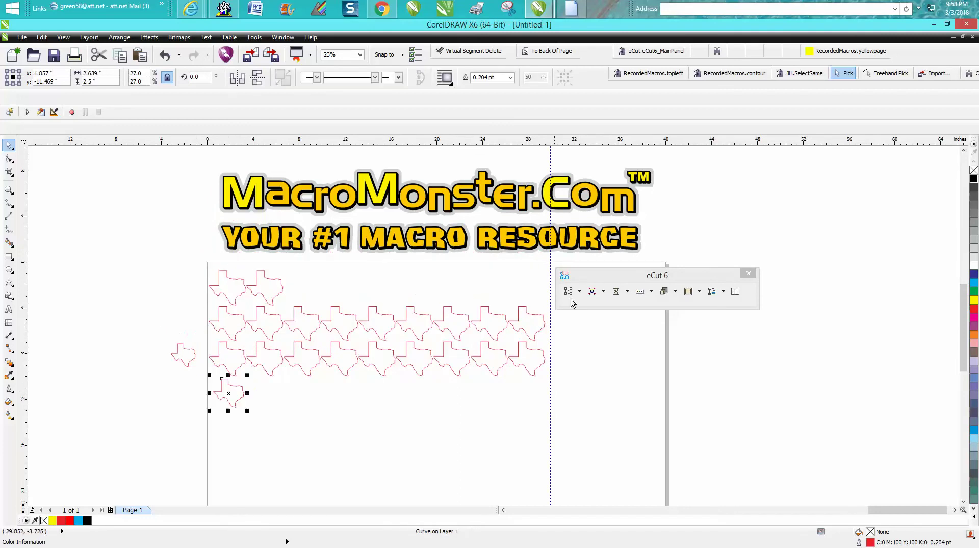
{"action": "left_click", "coordinate": [579, 292]}
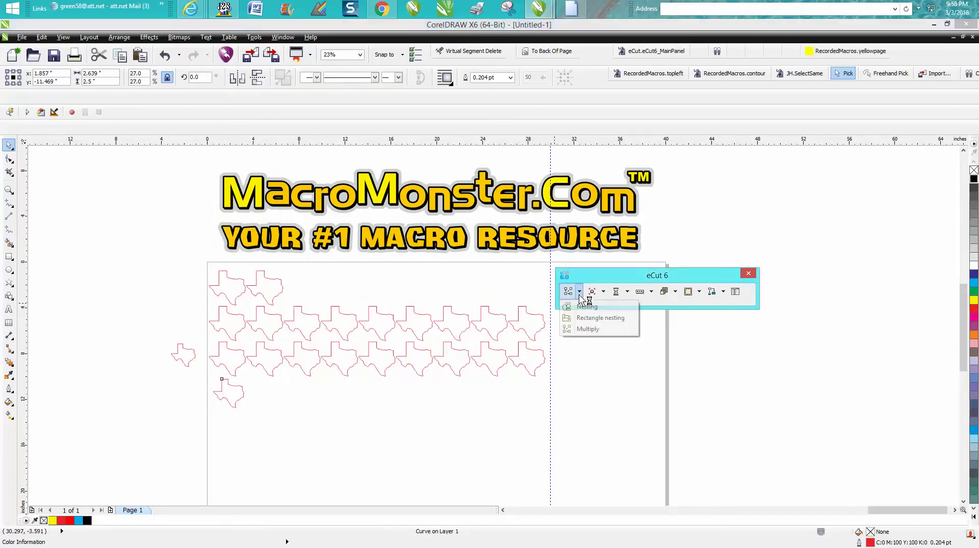
{"action": "left_click", "coordinate": [589, 330]}
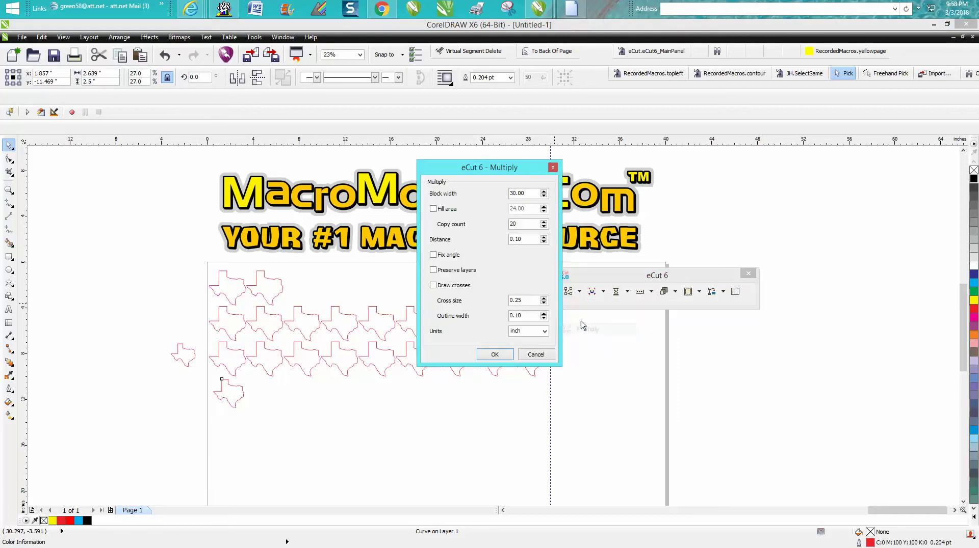
{"action": "left_click", "coordinate": [503, 357]}
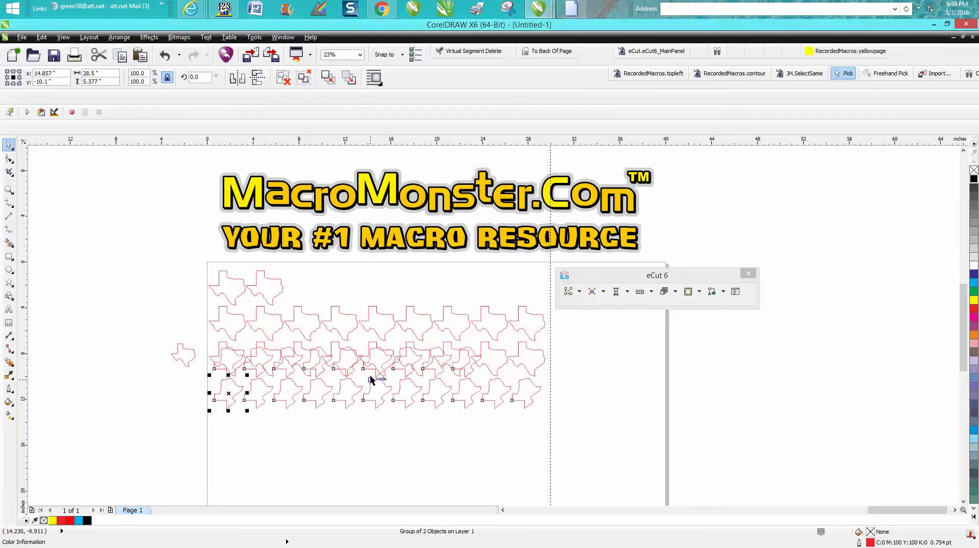
{"action": "left_click_drag", "start_coordinate": [372, 375], "coordinate": [372, 411]}
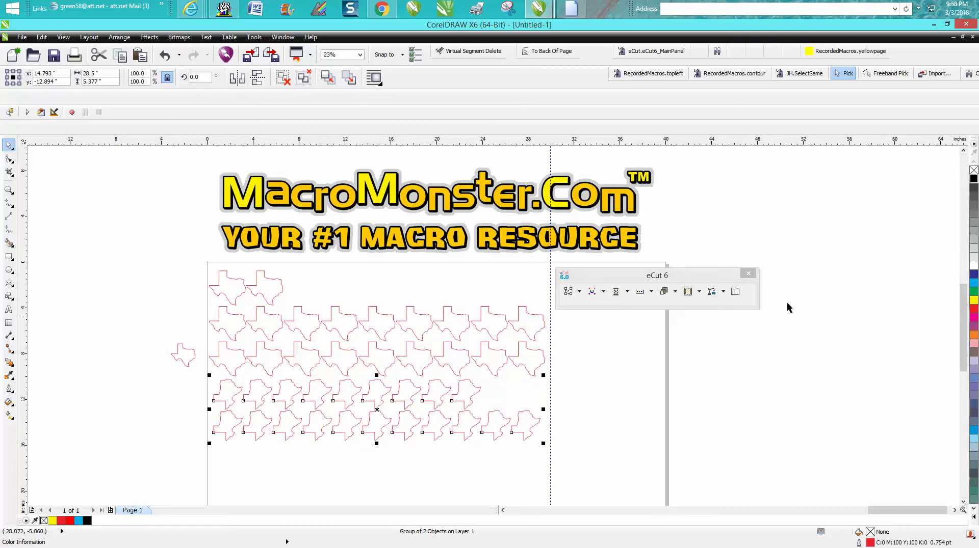
Move the third Texas outline onto the page, multiply it into 30 copies, and stack the rows below.
{"action": "left_click_drag", "start_coordinate": [961, 313], "coordinate": [962, 327]}
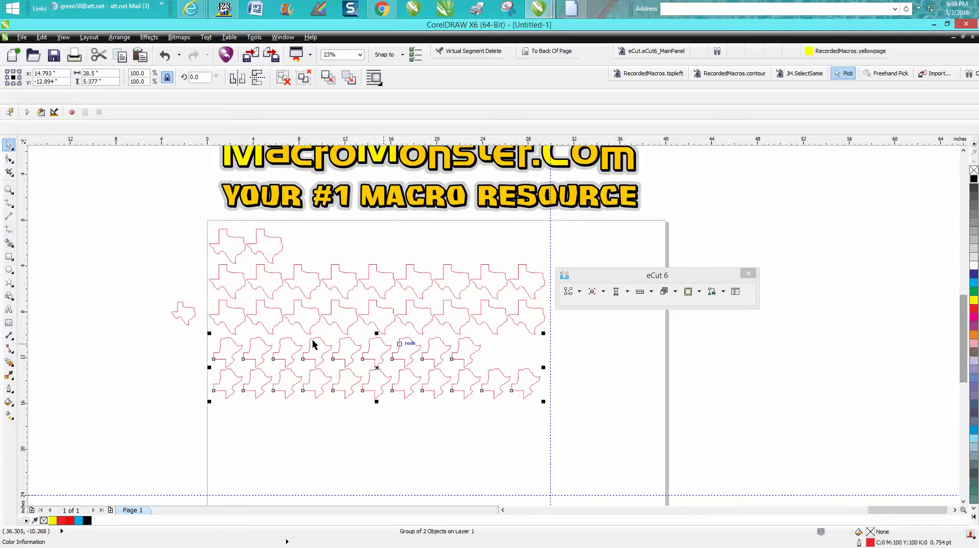
{"action": "left_click_drag", "start_coordinate": [189, 316], "coordinate": [220, 414]}
{"action": "left_click", "coordinate": [579, 294]}
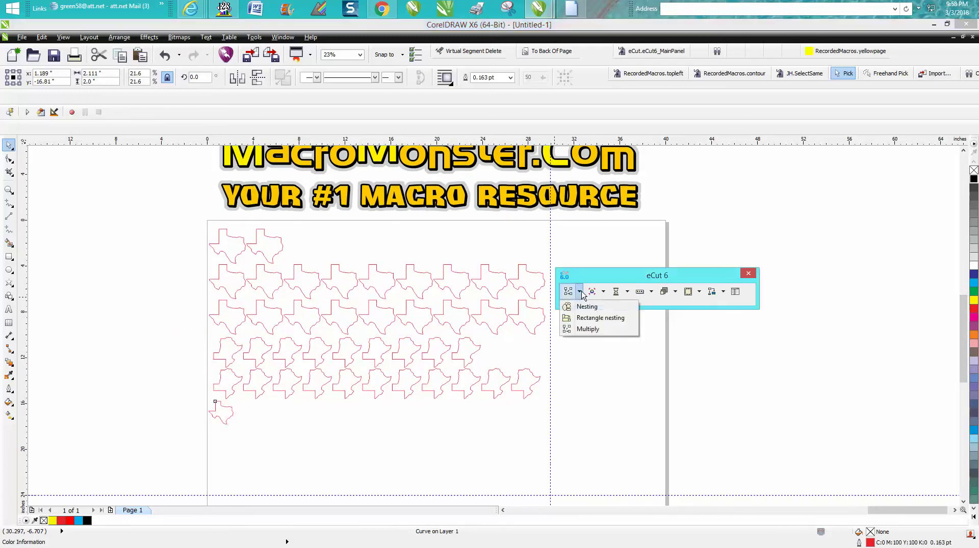
{"action": "left_click", "coordinate": [568, 330]}
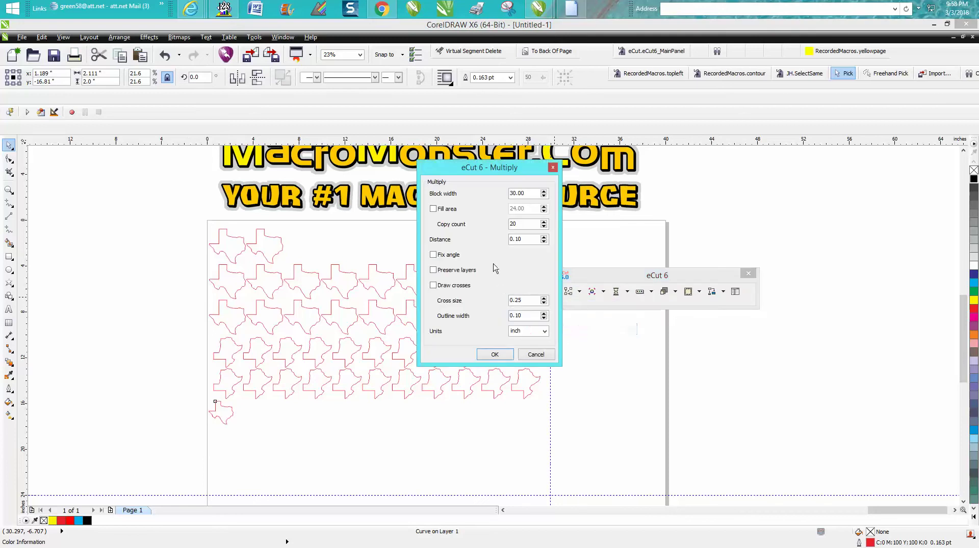
{"action": "double_click", "coordinate": [514, 225]}
{"action": "left_click", "coordinate": [494, 354]}
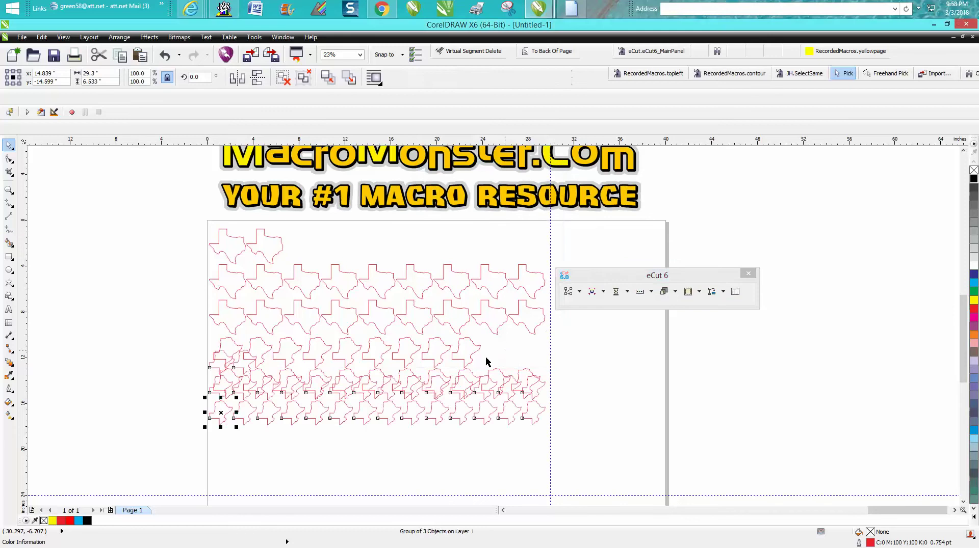
{"action": "left_click_drag", "start_coordinate": [376, 419], "coordinate": [375, 437]}
Marquee-select all the Texas rows and ungroup them with Arrange > Ungroup.
{"action": "left_click_drag", "start_coordinate": [188, 216], "coordinate": [570, 495]}
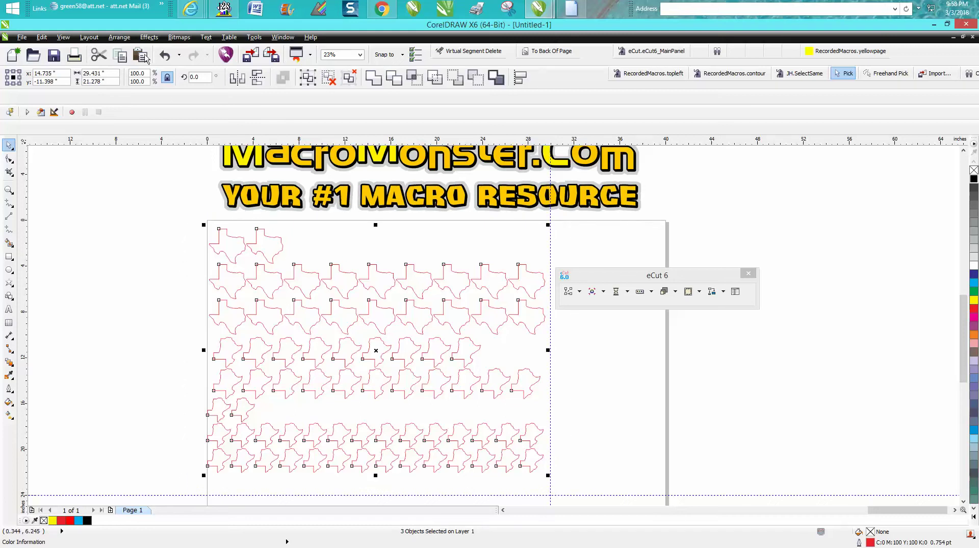
{"action": "left_click", "coordinate": [119, 37]}
{"action": "left_click", "coordinate": [141, 115]}
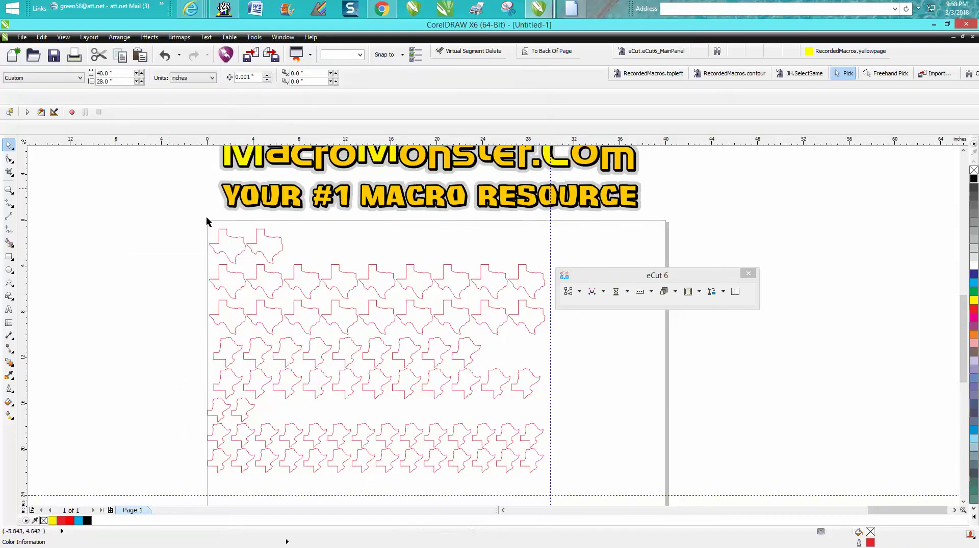
{"action": "left_click", "coordinate": [226, 234]}
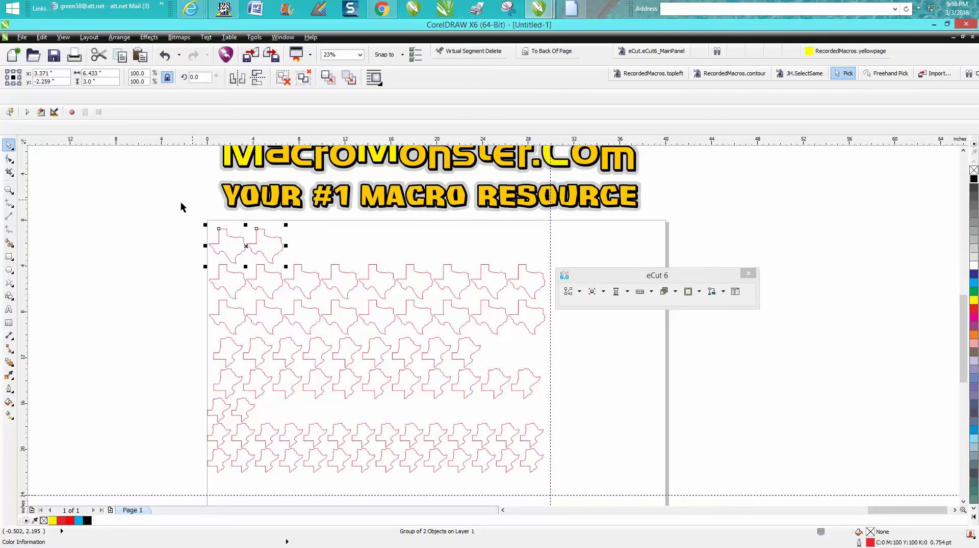
Ungroup the remaining groups into 70 separate outlines and select them all for eCut nesting.
{"action": "left_click_drag", "start_coordinate": [181, 210], "coordinate": [570, 491]}
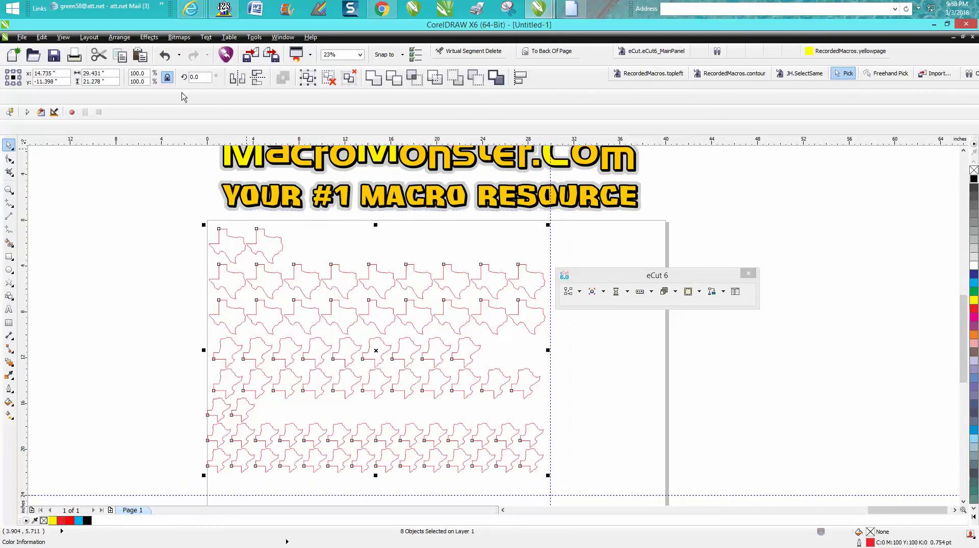
{"action": "left_click", "coordinate": [119, 37]}
{"action": "left_click", "coordinate": [144, 114]}
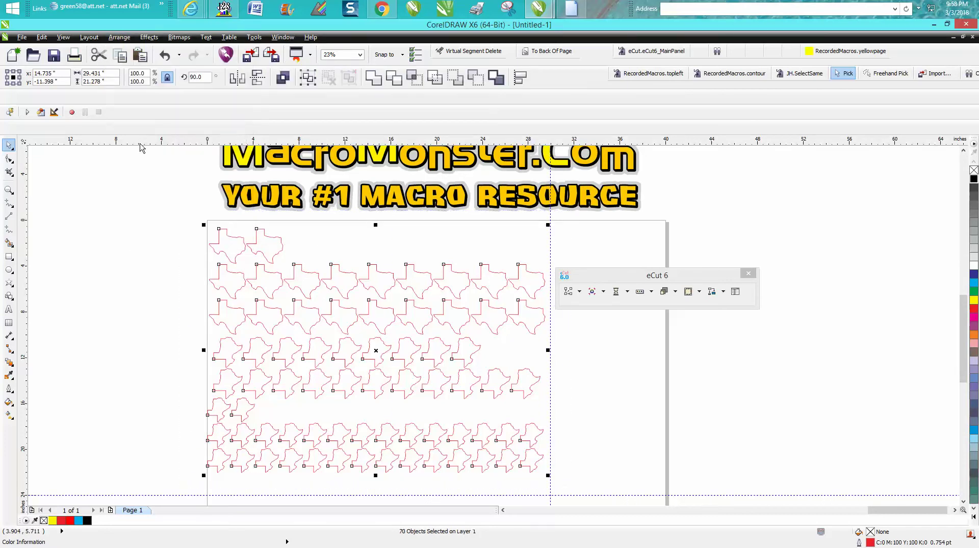
{"action": "left_click", "coordinate": [249, 246]}
{"action": "left_click", "coordinate": [257, 274]}
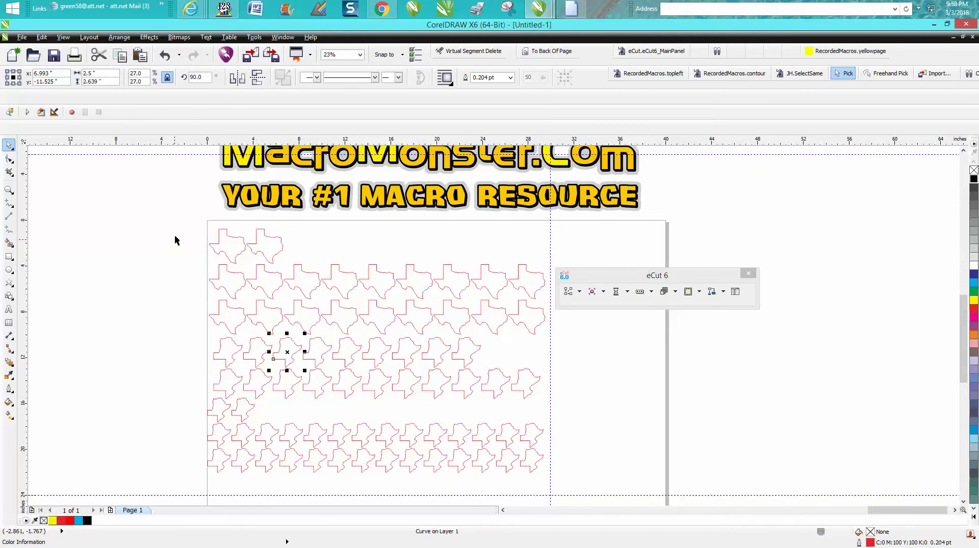
{"action": "left_click_drag", "start_coordinate": [186, 219], "coordinate": [555, 448]}
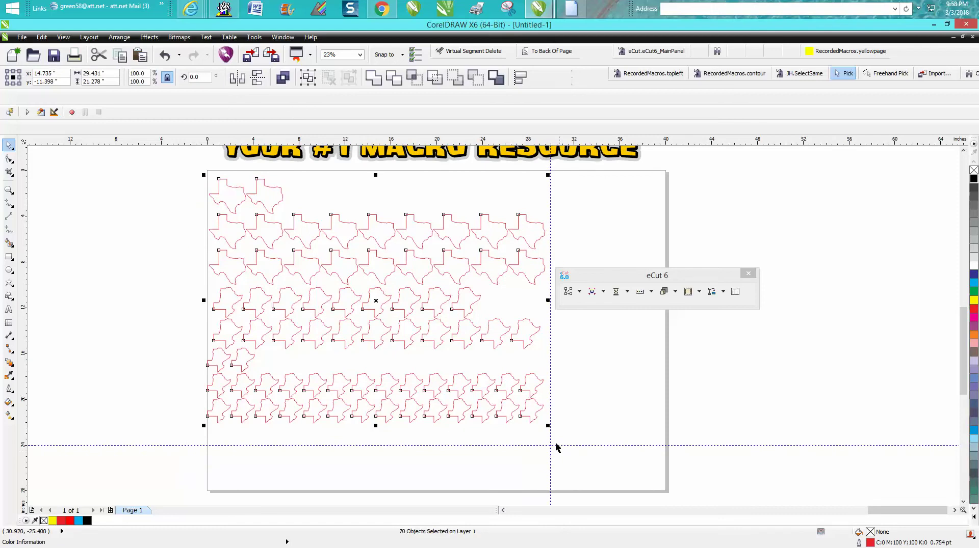
{"action": "left_click", "coordinate": [579, 293]}
In eCut Nesting, switch units to inches and set the sheet size to 30 × 24.
{"action": "left_click", "coordinate": [586, 307]}
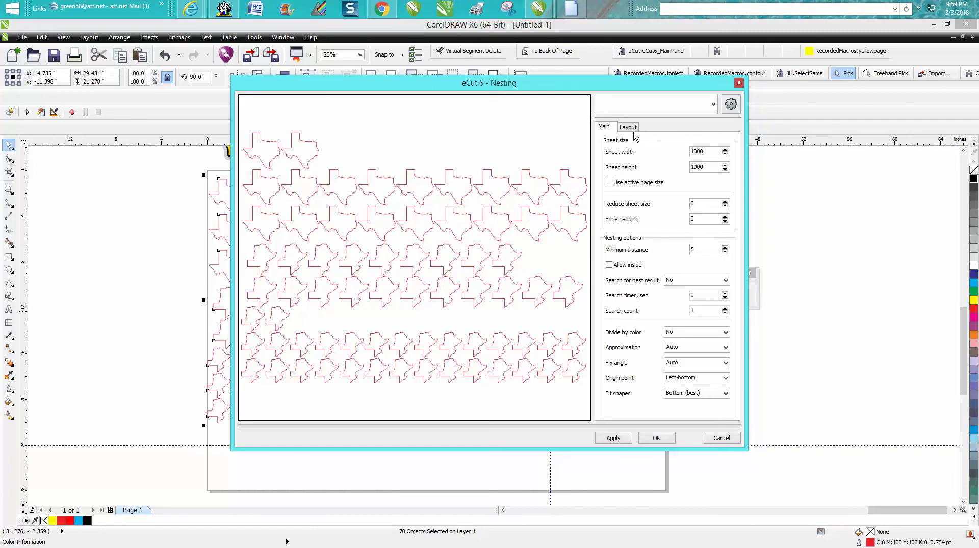
{"action": "left_click", "coordinate": [628, 128]}
{"action": "left_click", "coordinate": [725, 235]}
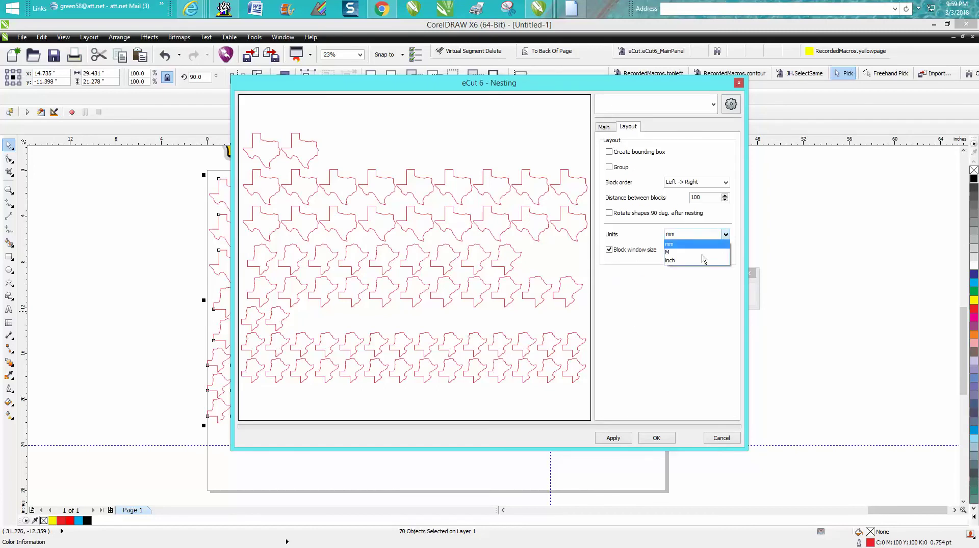
{"action": "left_click", "coordinate": [693, 262]}
{"action": "left_click", "coordinate": [605, 128]}
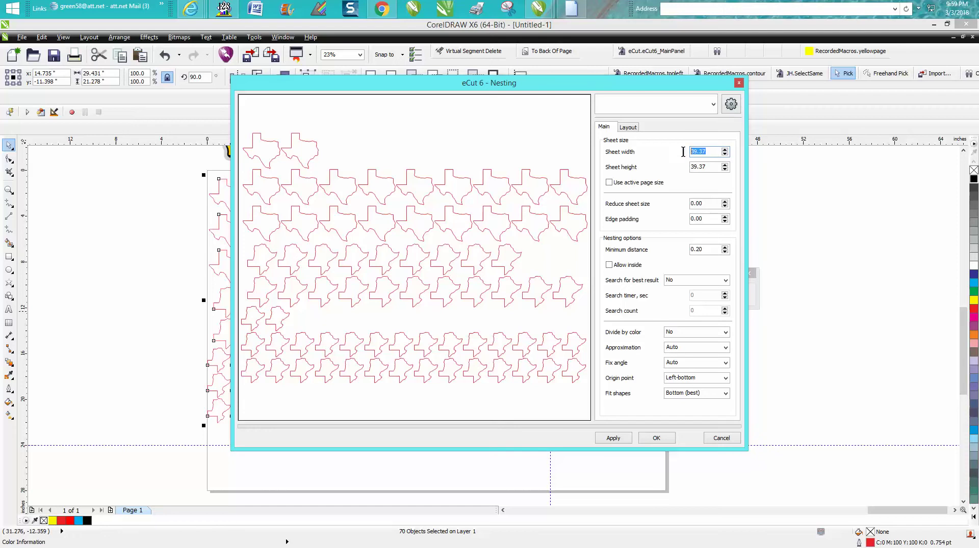
{"action": "type", "text": "30"}
{"action": "key", "text": "Tab"}
{"action": "type", "text": "24"}
Turn on Search for best result, apply the nesting, and confirm it with OK.
{"action": "left_click", "coordinate": [725, 280]}
{"action": "left_click", "coordinate": [683, 298]}
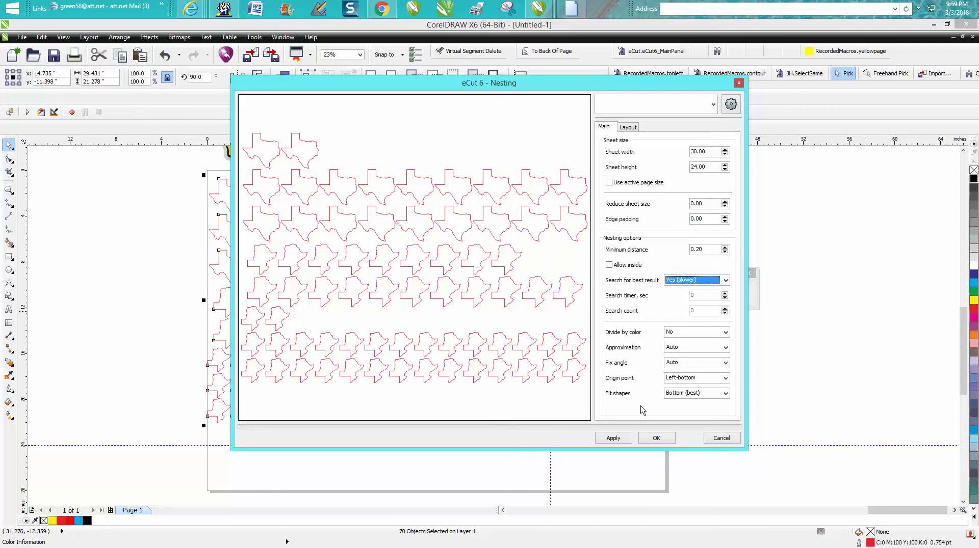
{"action": "left_click", "coordinate": [623, 441]}
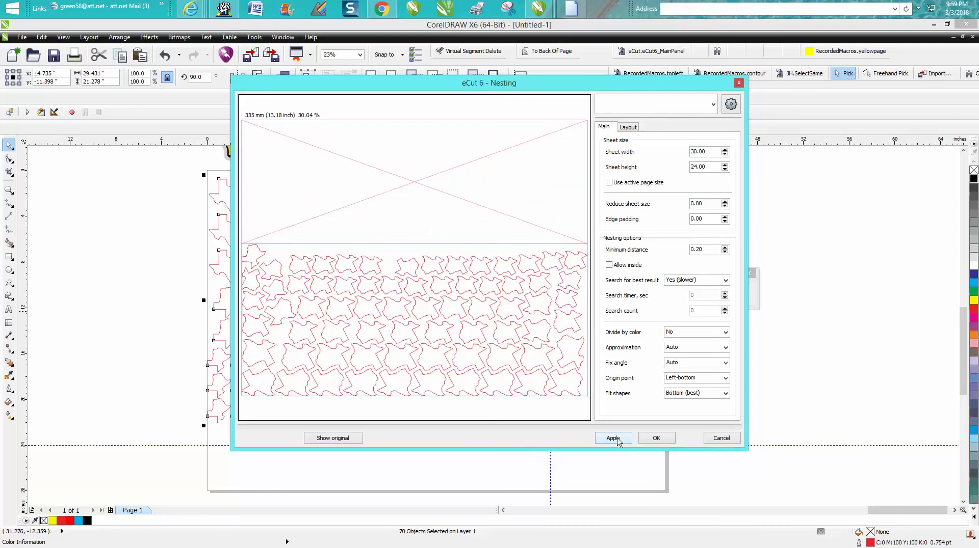
{"action": "left_click", "coordinate": [655, 438]}
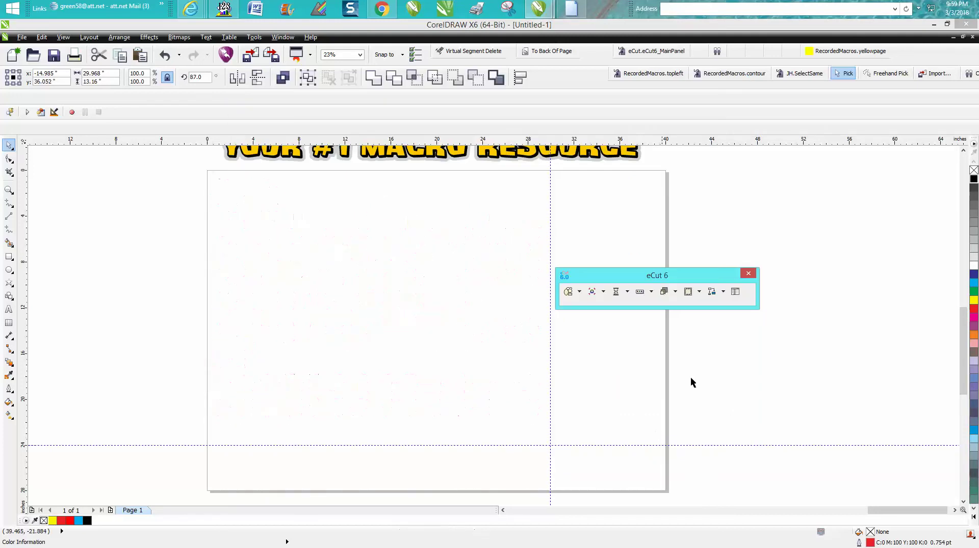
Restore the stray outline, then group all 70 Texas outlines with Ctrl+G and centre them with P.
{"action": "left_click", "coordinate": [492, 257]}
{"action": "scroll", "coordinate": [493, 257], "scroll_direction": "down", "scroll_amount": 3}
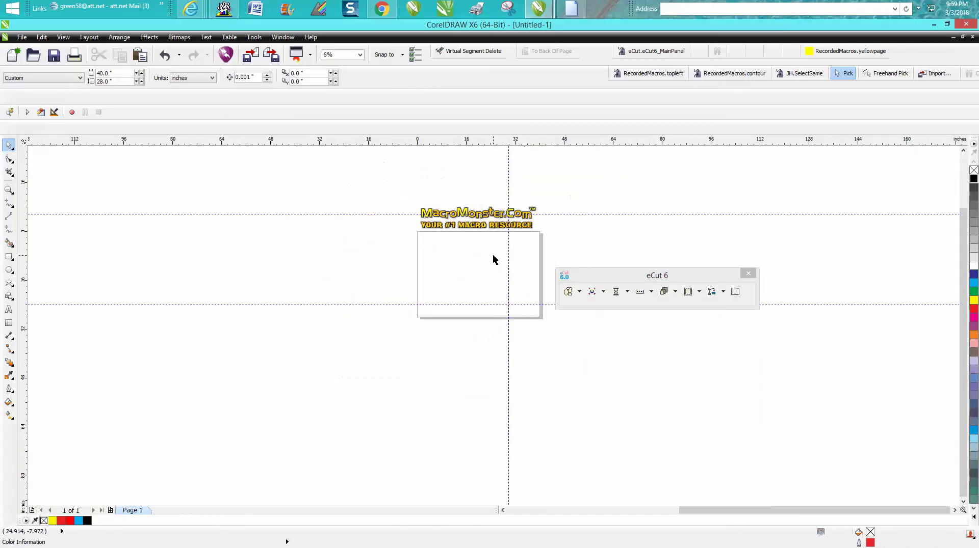
{"action": "scroll", "coordinate": [492, 257], "scroll_direction": "down", "scroll_amount": 2}
{"action": "key", "text": "Tab"}
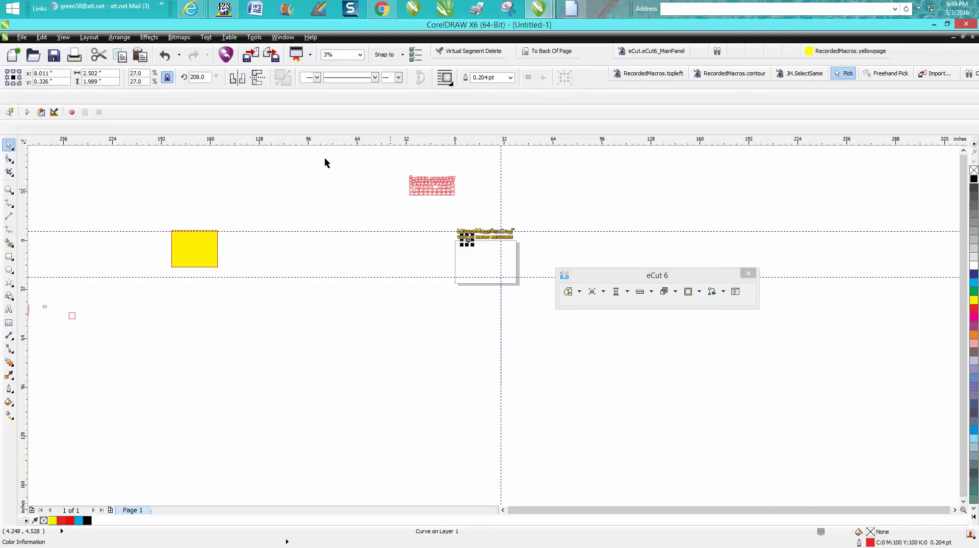
{"action": "left_click", "coordinate": [164, 55]}
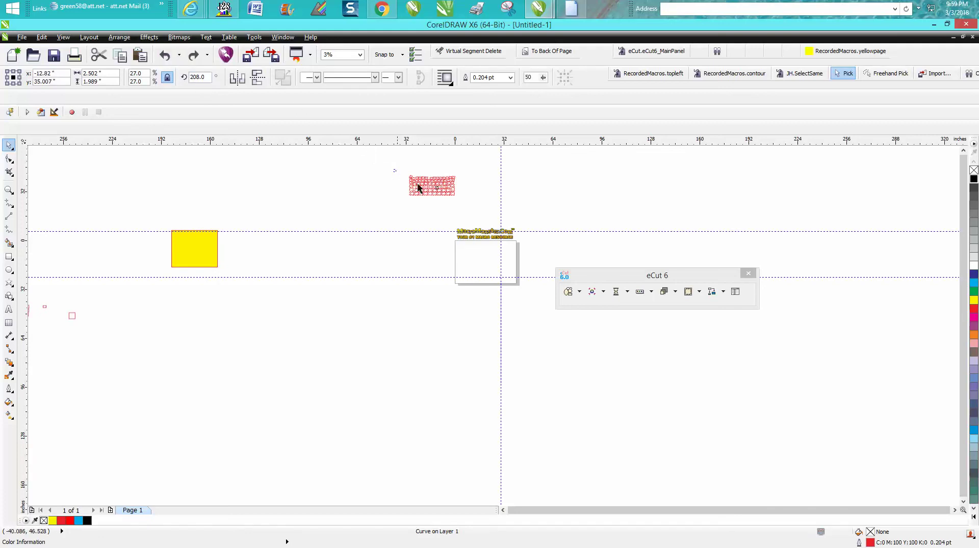
{"action": "left_click_drag", "start_coordinate": [394, 171], "coordinate": [481, 213]}
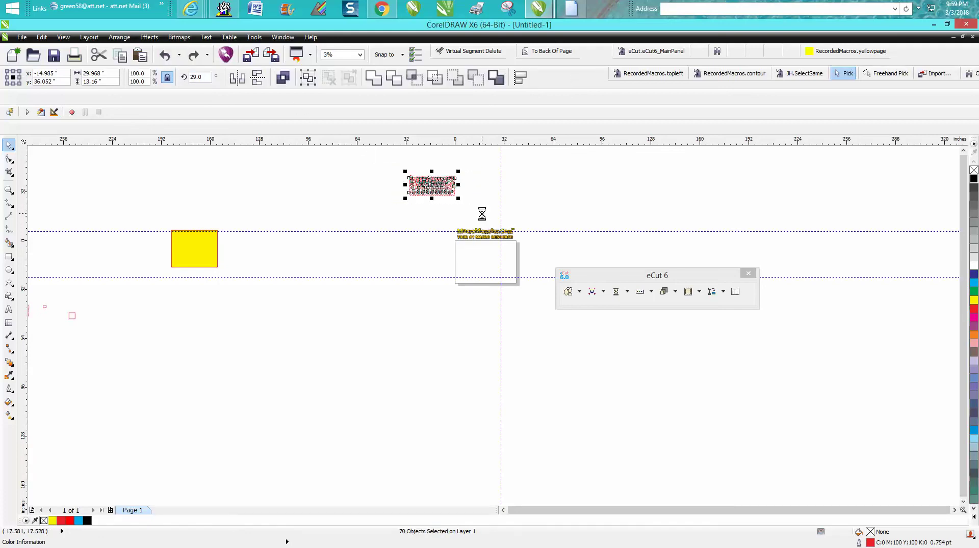
{"action": "key", "text": "ctrl+g"}
{"action": "key", "text": "p"}
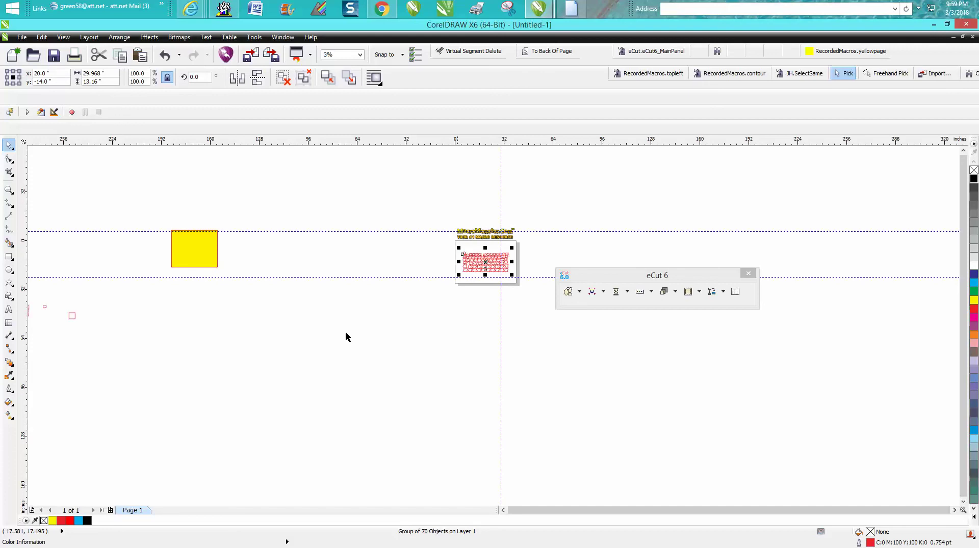
Zoom into the page and drag the group up toward the top-left corner.
{"action": "left_click", "coordinate": [8, 189]}
{"action": "left_click_drag", "start_coordinate": [448, 225], "coordinate": [532, 290]}
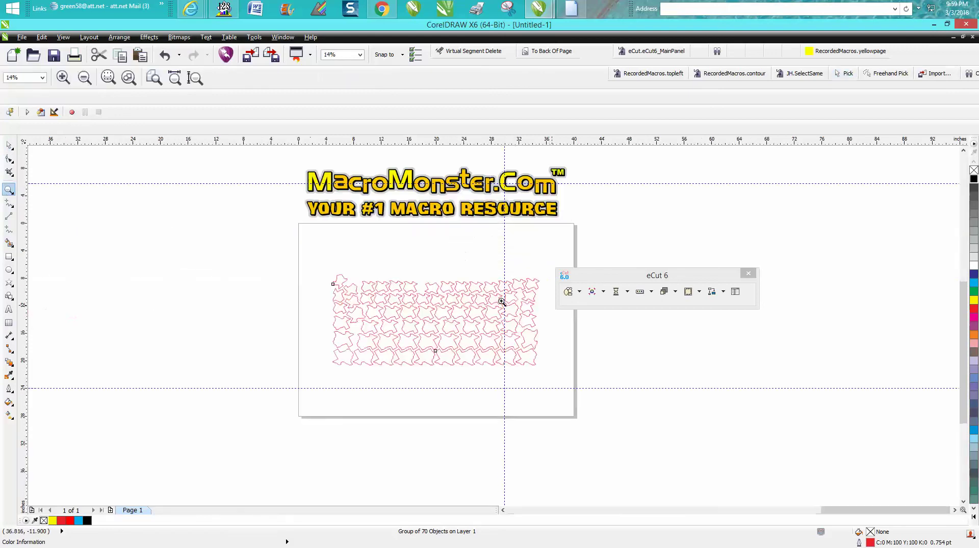
{"action": "key", "text": "space"}
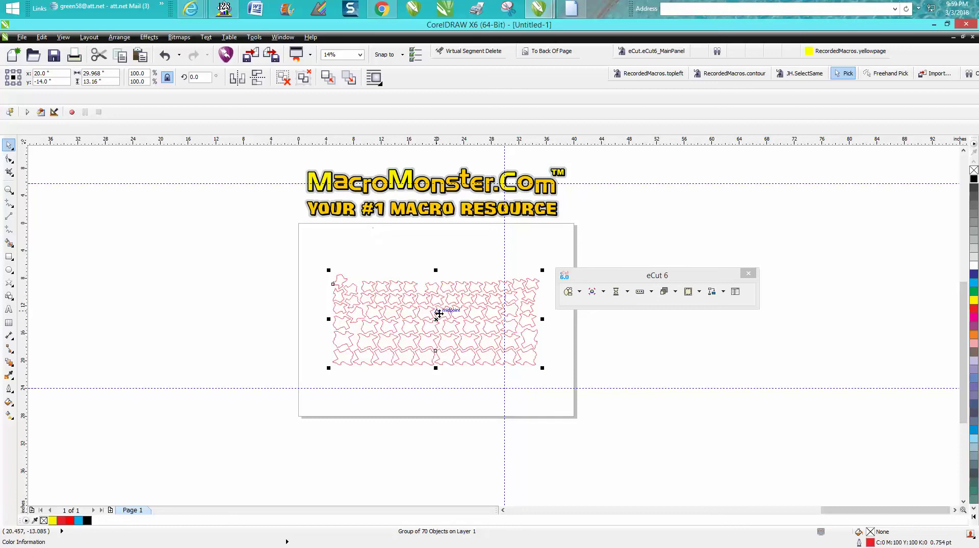
{"action": "left_click_drag", "start_coordinate": [435, 309], "coordinate": [405, 262]}
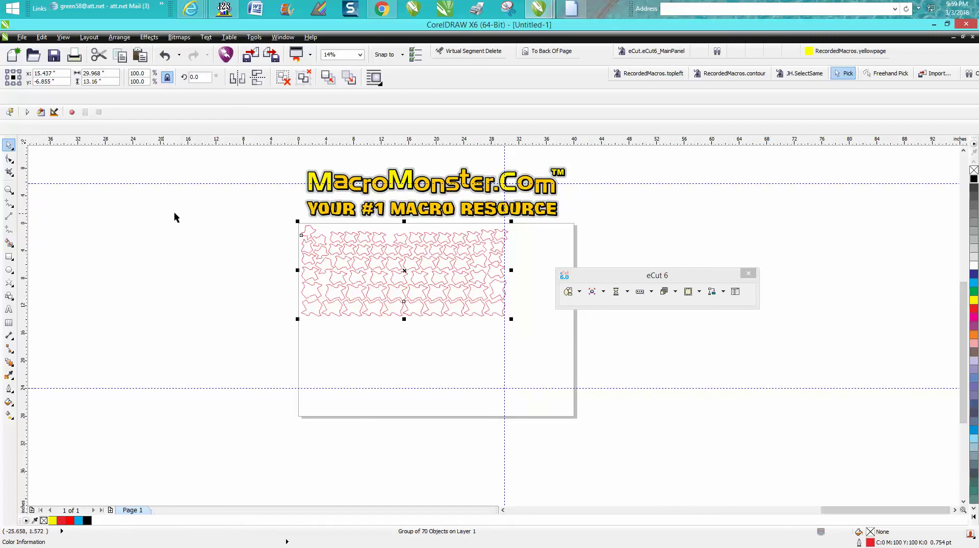
Drag the group of 70 outlines snug against the page's top-left corner.
{"action": "left_click", "coordinate": [9, 190]}
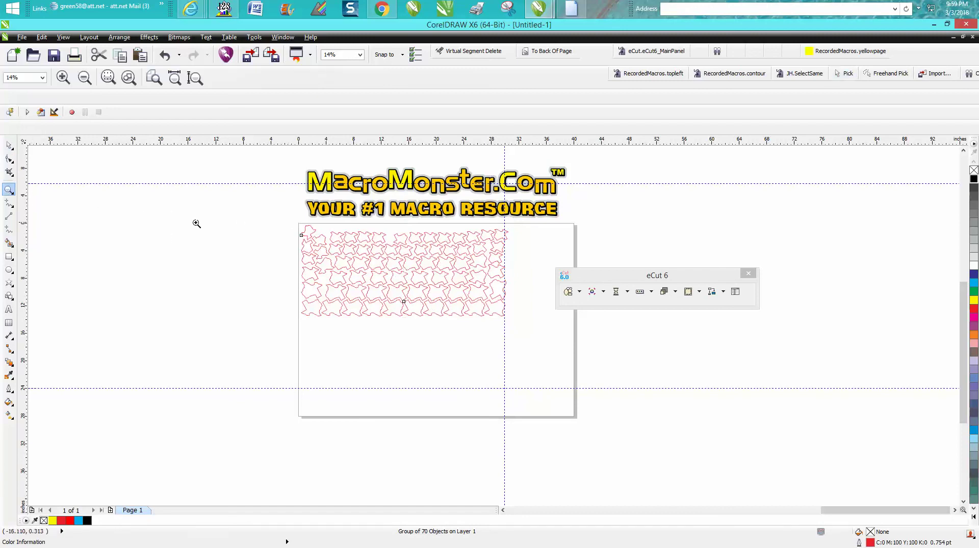
{"action": "left_click", "coordinate": [7, 146]}
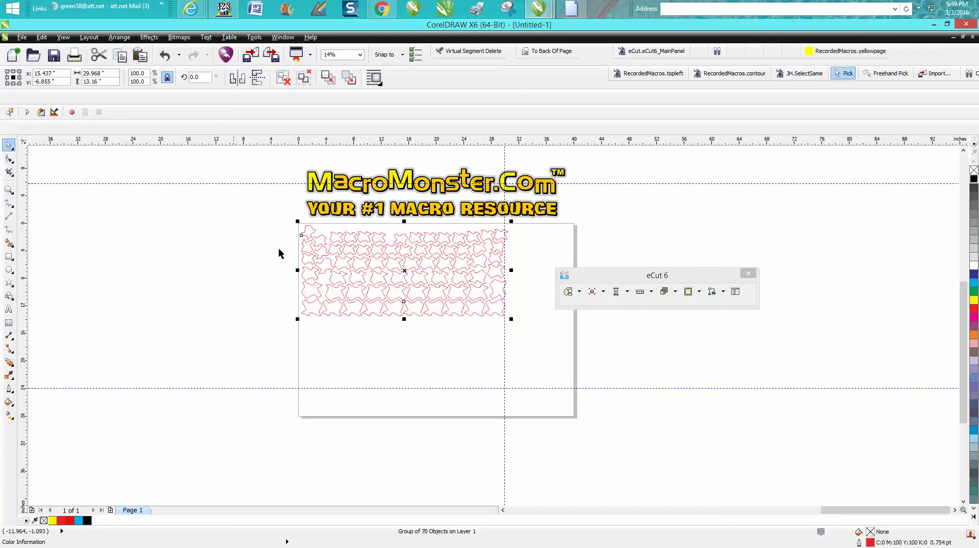
{"action": "mouse_move", "coordinate": [402, 270]}
{"action": "left_mouse_down"}
{"action": "mouse_move", "coordinate": [399, 343]}
{"action": "mouse_move", "coordinate": [398, 284]}
{"action": "mouse_move", "coordinate": [407, 273]}
{"action": "mouse_move", "coordinate": [394, 272]}
{"action": "left_mouse_up"}
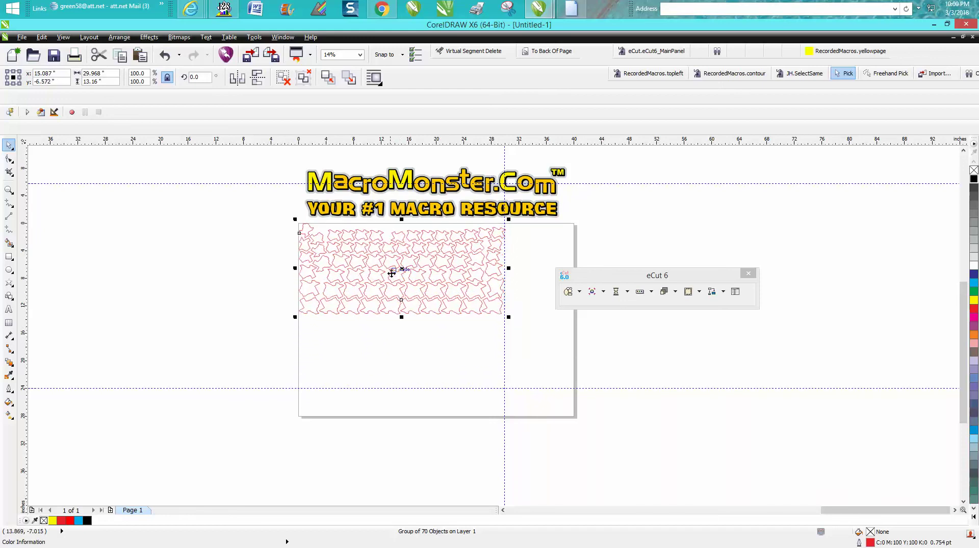
{"action": "left_click", "coordinate": [8, 190]}
Zoom in, align the pattern against the page's top-left edges, and move the eCut panel aside.
{"action": "left_click_drag", "start_coordinate": [280, 212], "coordinate": [535, 333]}
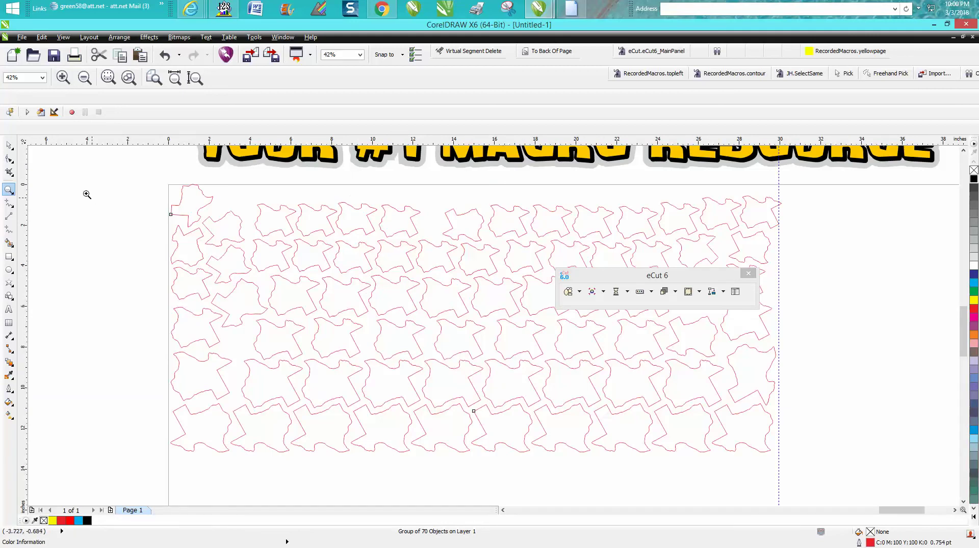
{"action": "left_click", "coordinate": [9, 145]}
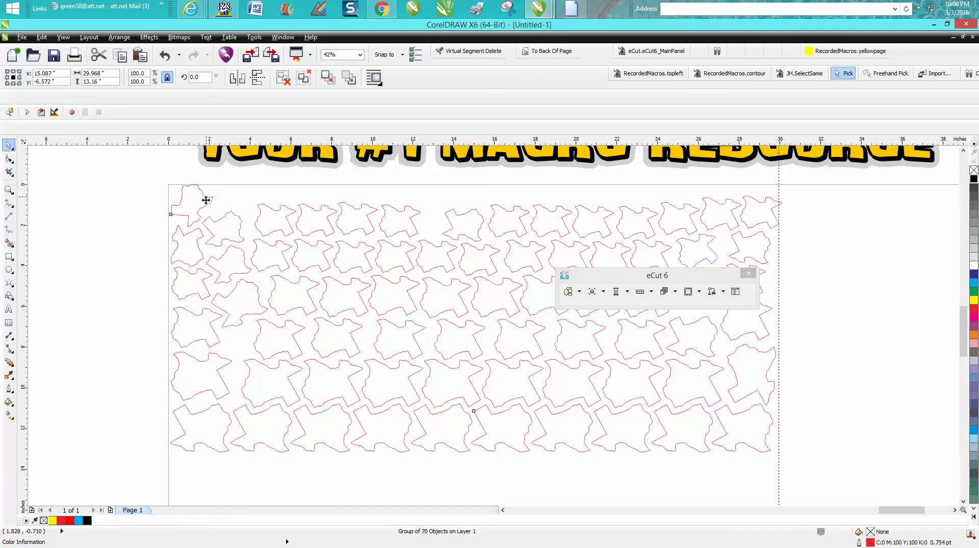
{"action": "left_click_drag", "start_coordinate": [205, 205], "coordinate": [243, 214]}
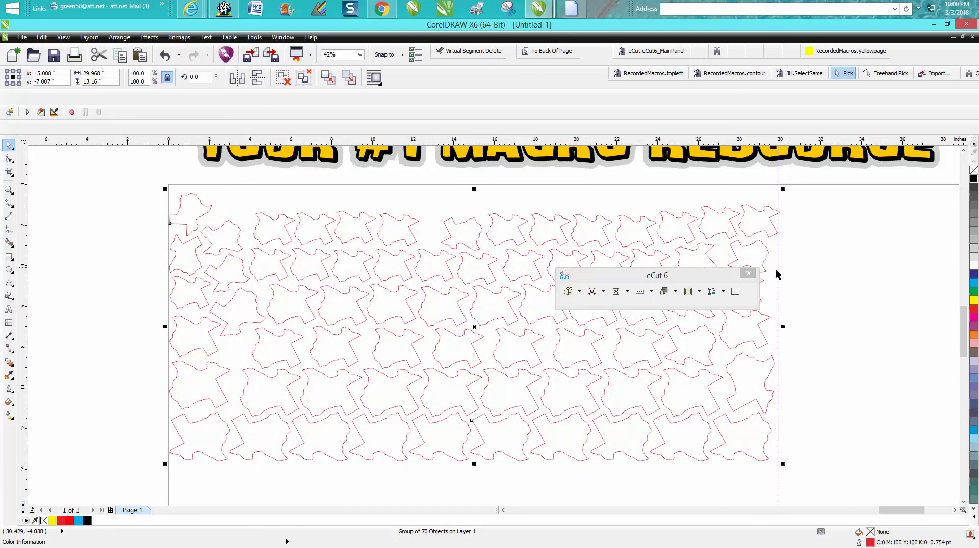
{"action": "left_click_drag", "start_coordinate": [744, 274], "coordinate": [960, 278]}
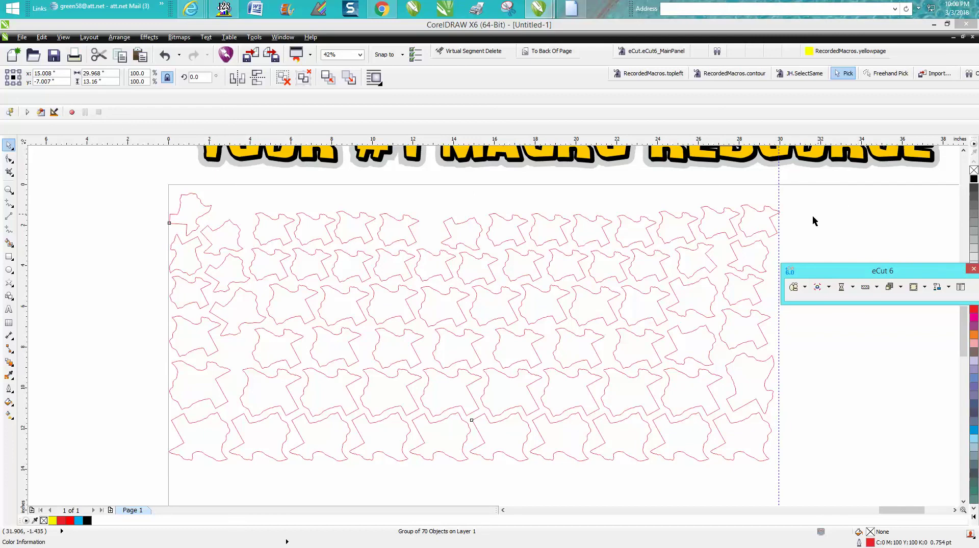
{"action": "left_click", "coordinate": [781, 219]}
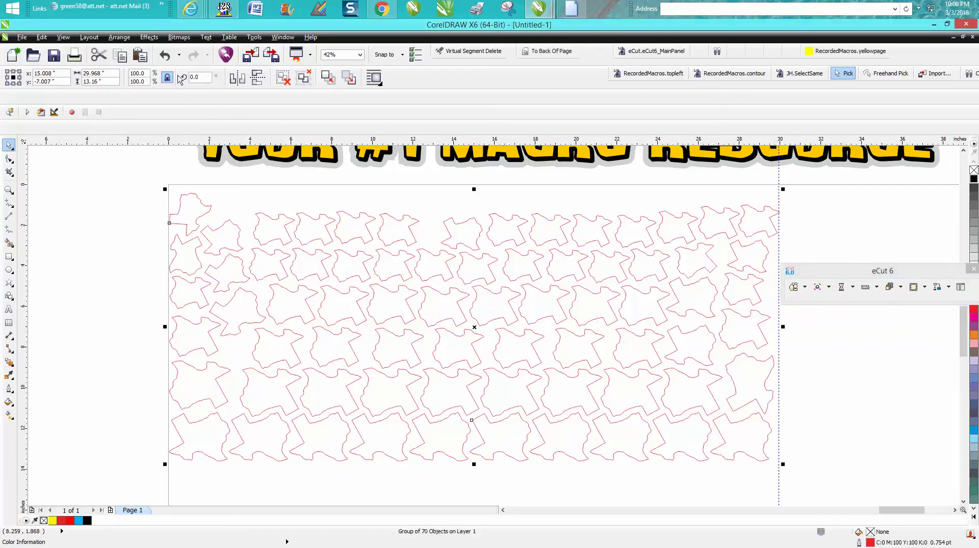
Ungroup the 70 outlines and nudge the top-right outline slightly left.
{"action": "left_click", "coordinate": [120, 38]}
{"action": "left_click", "coordinate": [137, 113]}
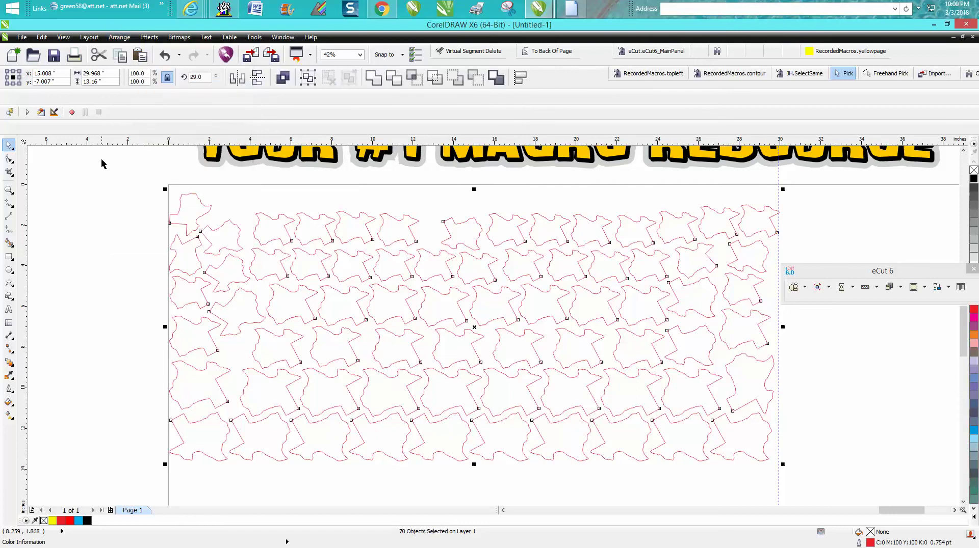
{"action": "left_click", "coordinate": [760, 212]}
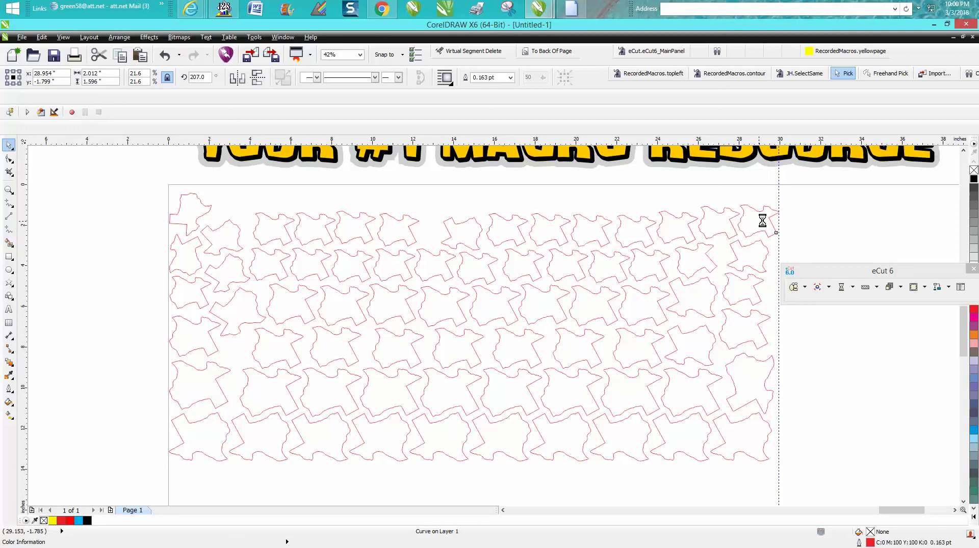
{"action": "left_click_drag", "start_coordinate": [762, 220], "coordinate": [761, 220]}
{"action": "key", "text": "Escape"}
{"action": "key", "text": "z"}
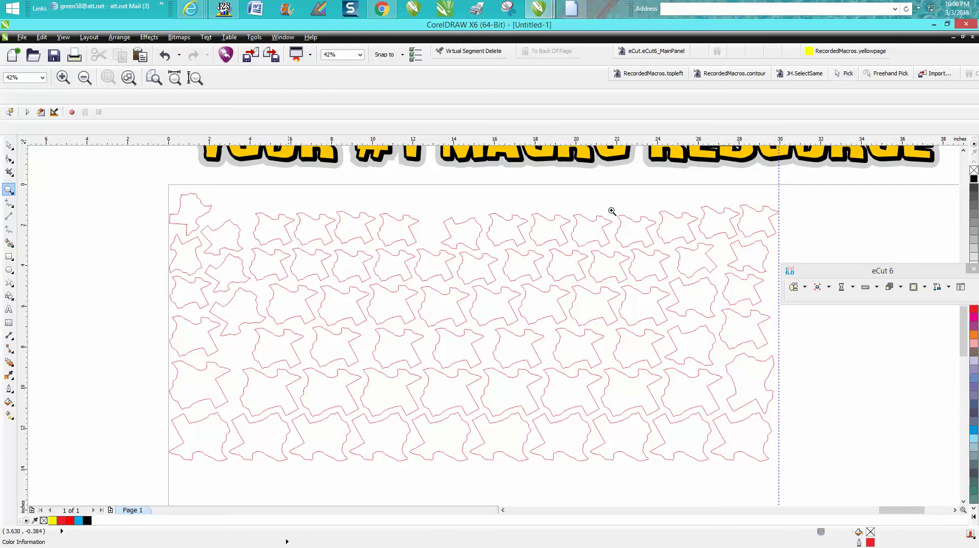
{"action": "left_click_drag", "start_coordinate": [732, 185], "coordinate": [845, 263]}
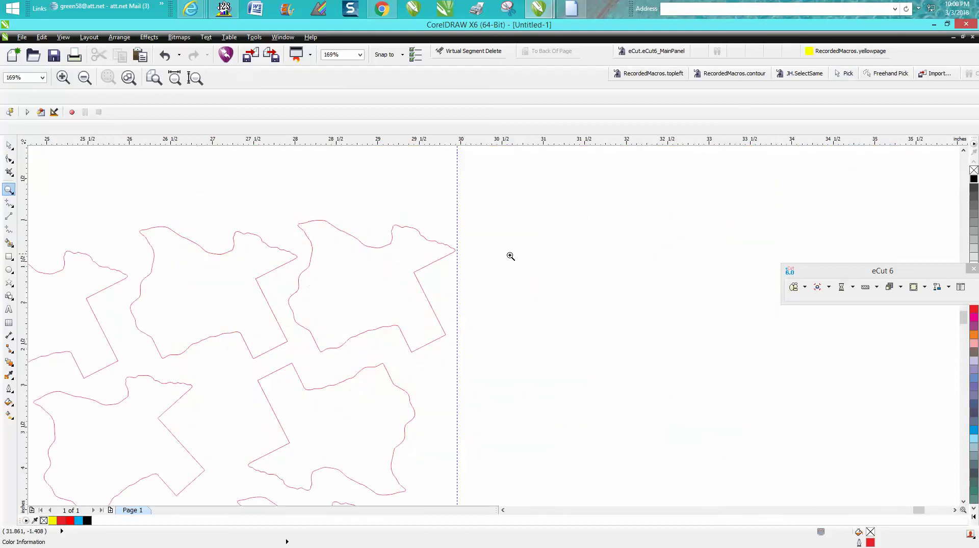
{"action": "scroll", "coordinate": [438, 256], "scroll_direction": "down", "scroll_amount": 5}
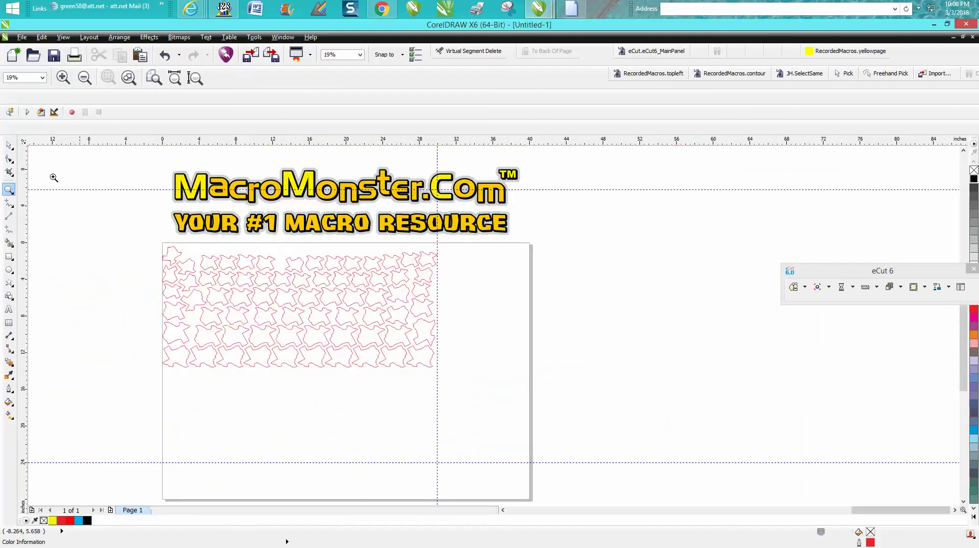
{"action": "left_click", "coordinate": [10, 146]}
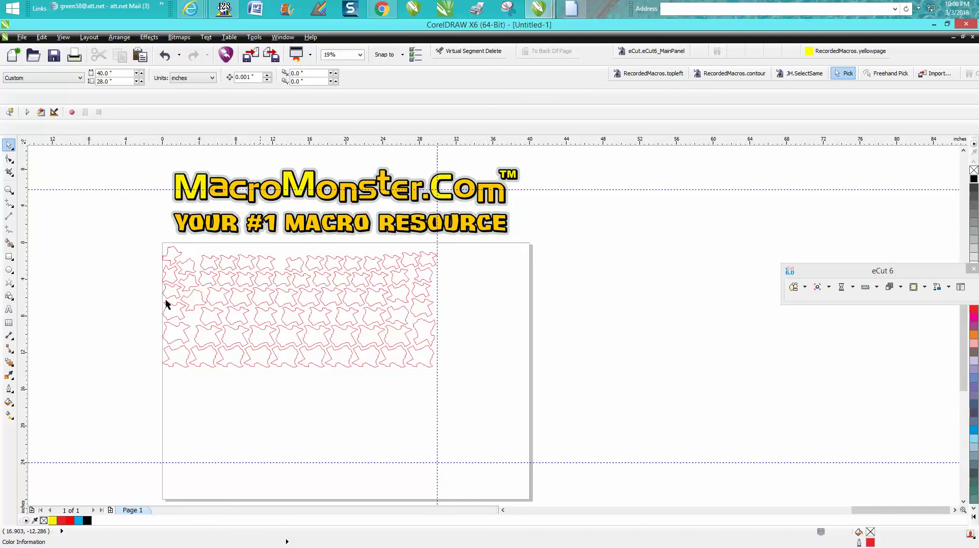
{"action": "left_click", "coordinate": [9, 190]}
{"action": "left_click_drag", "start_coordinate": [135, 224], "coordinate": [479, 391]}
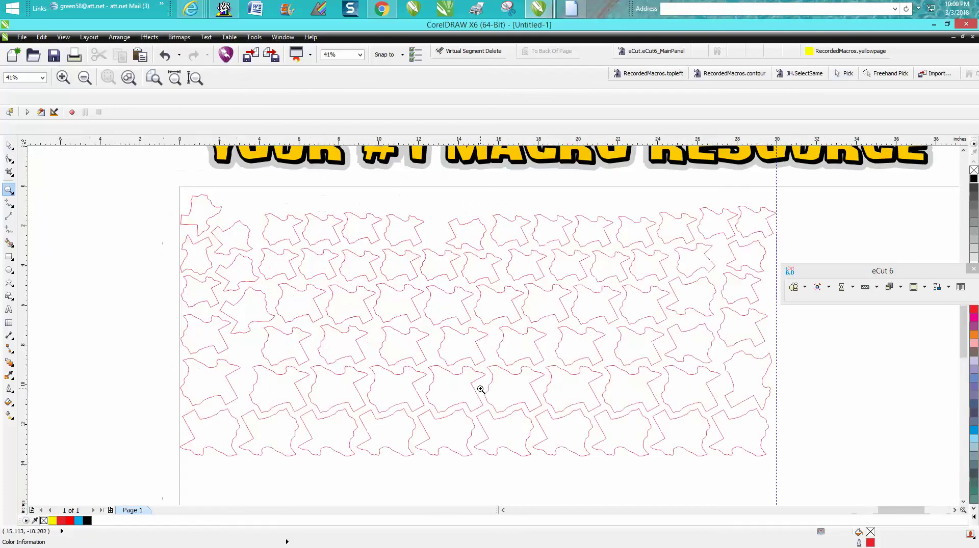
{"action": "right_click", "coordinate": [409, 332]}
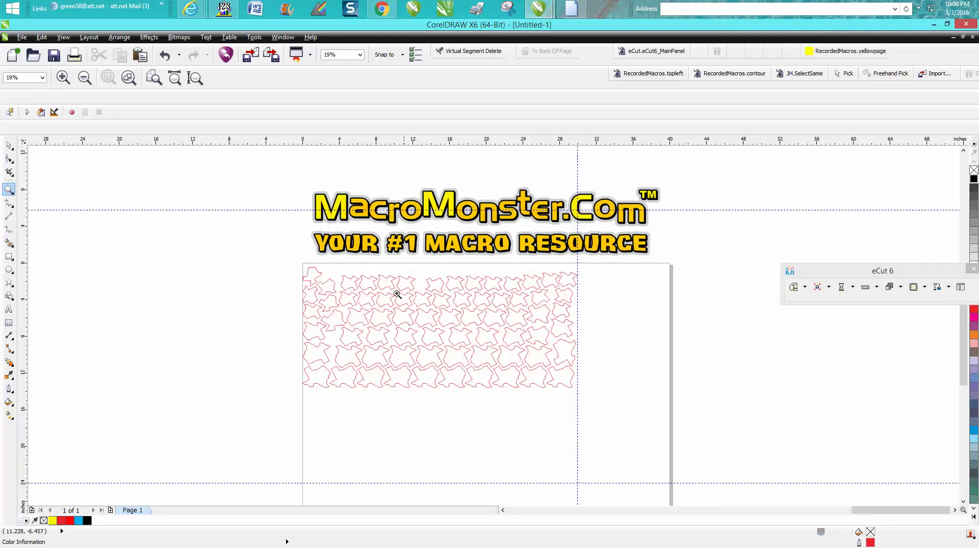
{"action": "left_click_drag", "start_coordinate": [294, 183], "coordinate": [676, 271]}
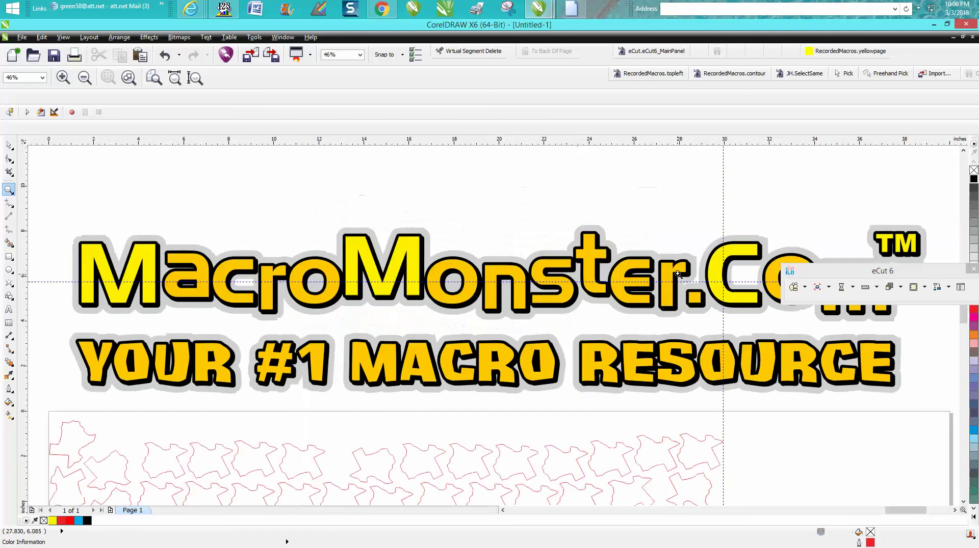